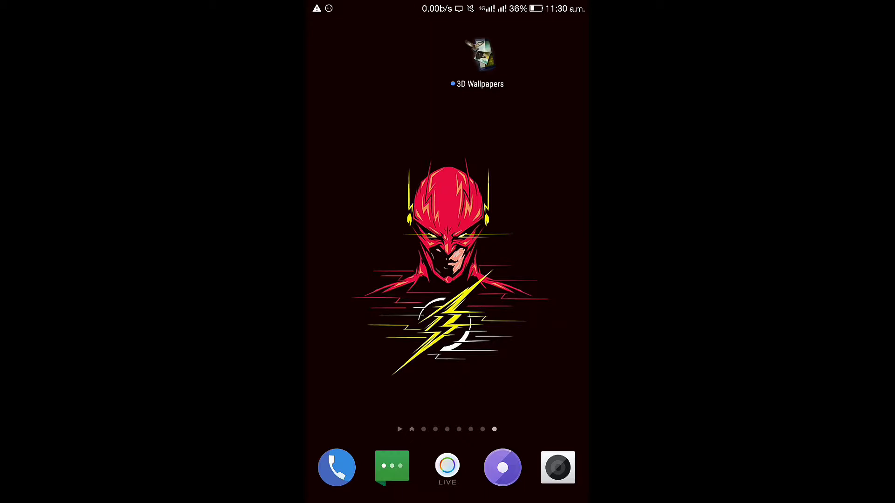
# Step: Long-press the 3D Wallpapers home-screen icon and drop it back in place
pyautogui.moveTo(480, 56); pyautogui.dragTo(481, 55)
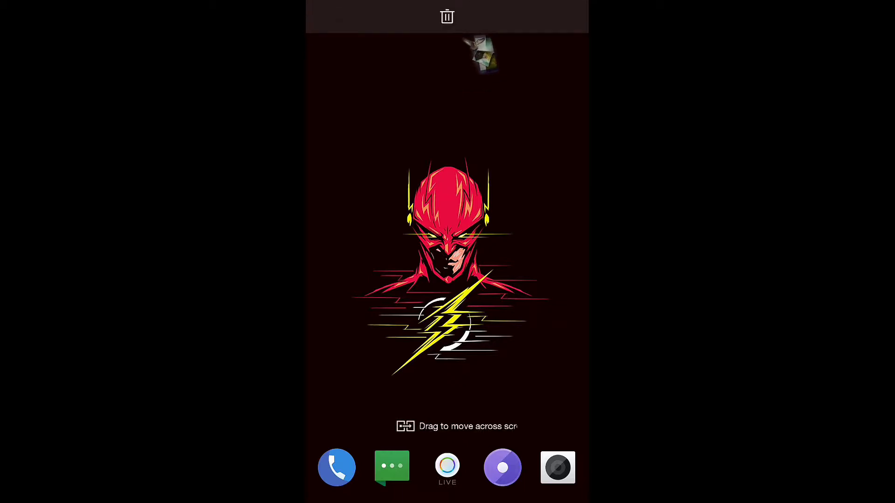
pyautogui.moveTo(480, 56); pyautogui.dragTo(479, 55)
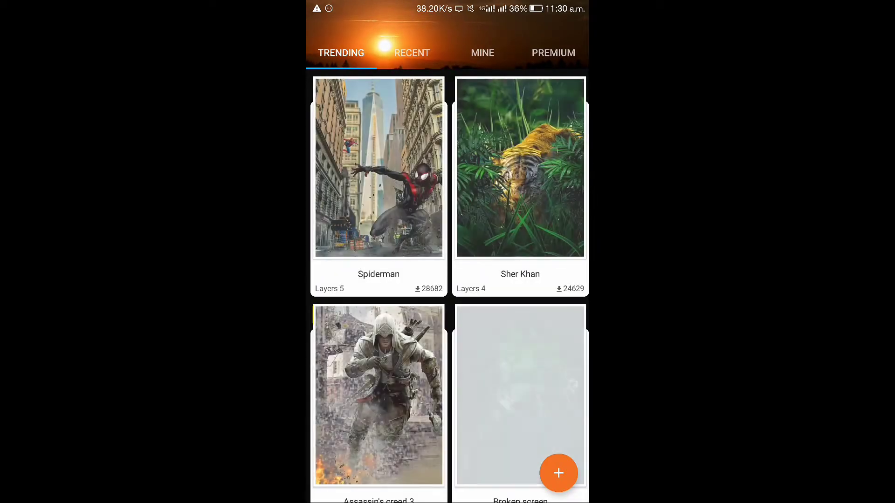
pyautogui.scroll(-2, 448, 280)
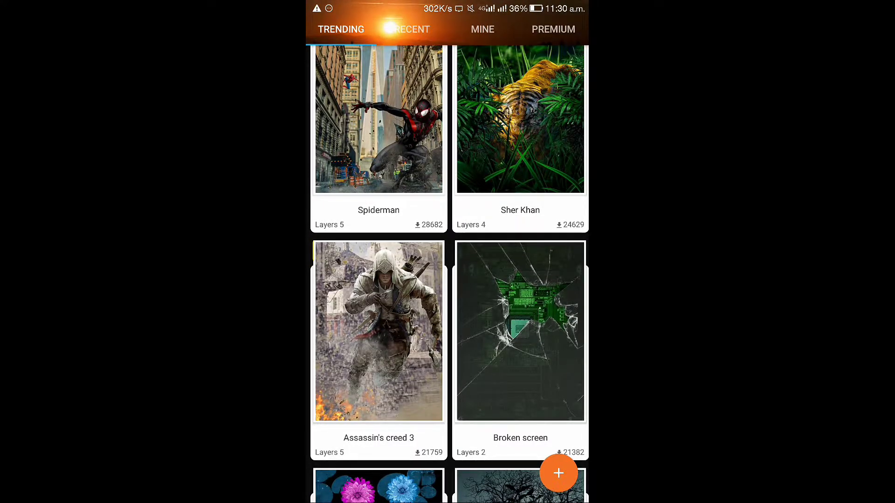
pyautogui.scroll(-2, 448, 279)
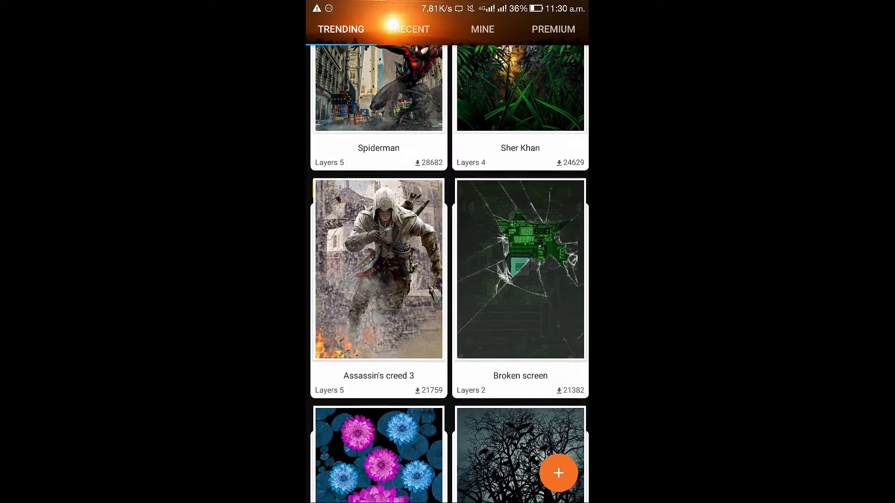
pyautogui.scroll(1, 448, 280)
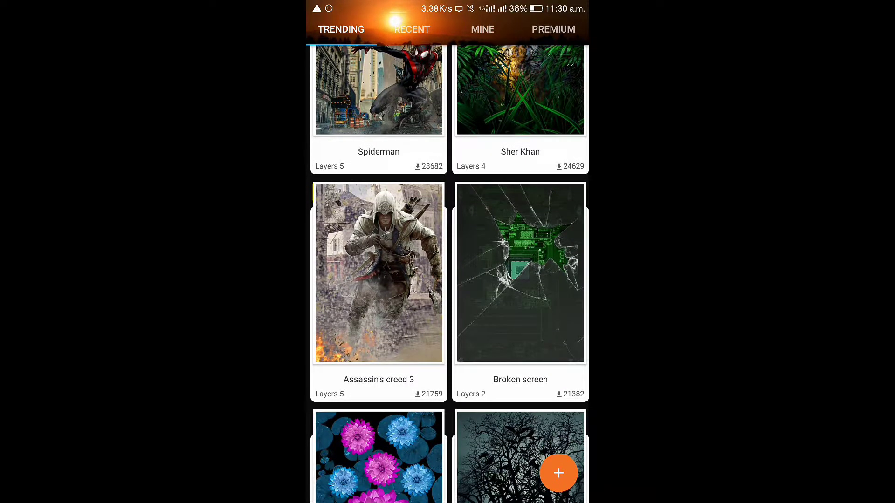
pyautogui.scroll(-2, 448, 280)
# Step: Download the Avatar Flowers wallpaper and preview it full screen
pyautogui.click(378, 419)
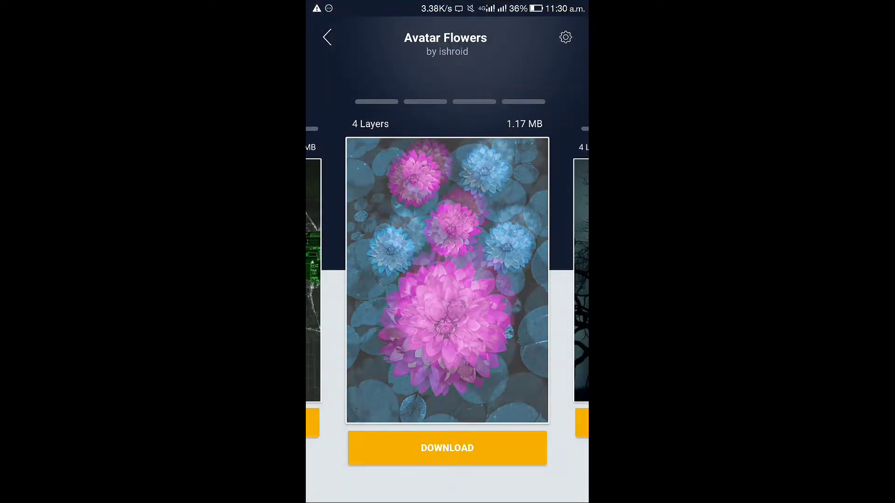
pyautogui.click(448, 448)
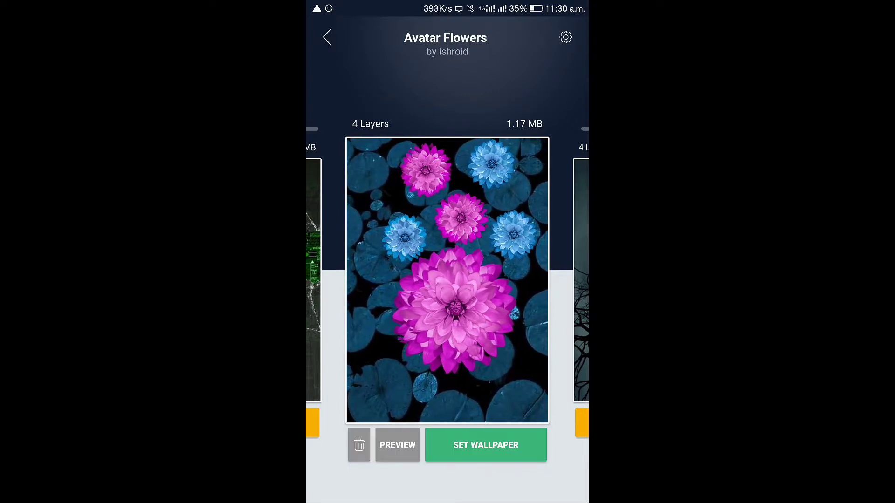
pyautogui.click(486, 446)
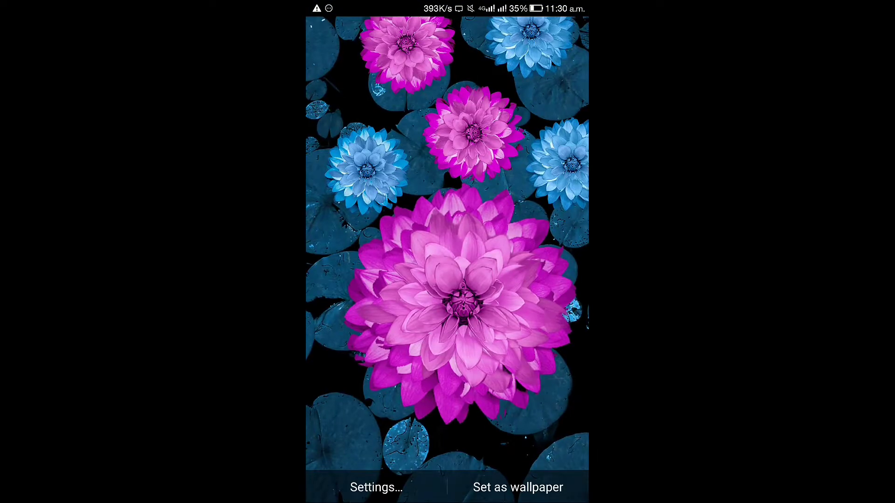
# Step: Apply Avatar Flowers as the home screen wallpaper and return home
pyautogui.click(518, 488)
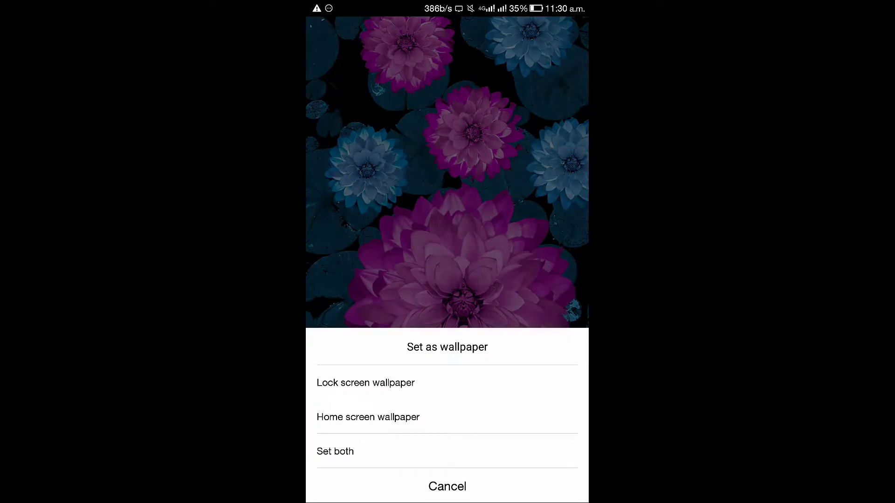
pyautogui.click(368, 417)
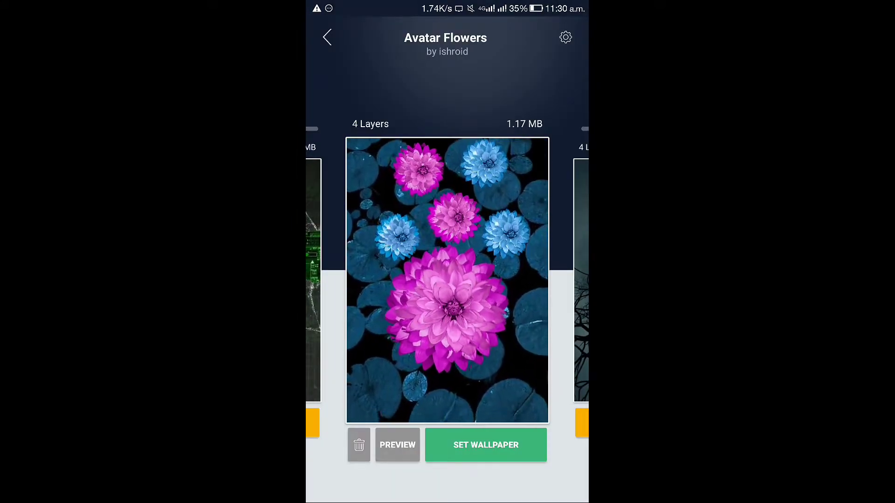
pyautogui.press('Home')
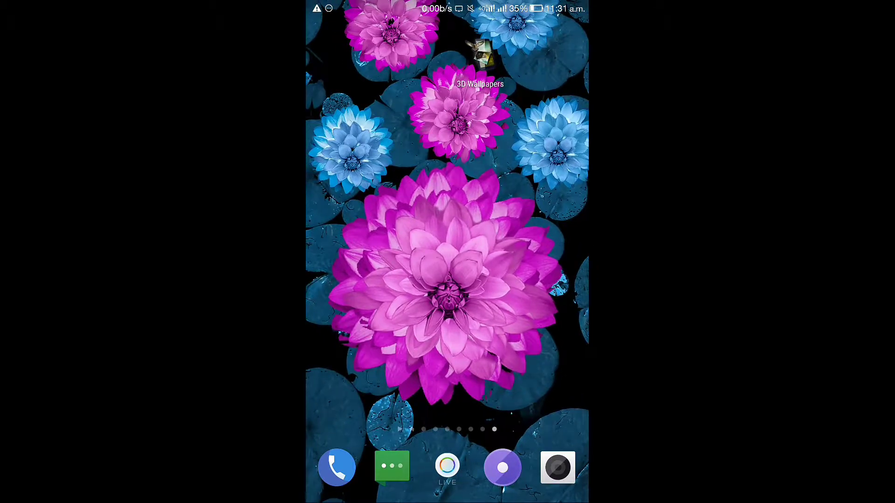
# Step: Reopen 3D Wallpapers, leave Avatar Flowers, and start a custom layered theme
pyautogui.click(481, 55)
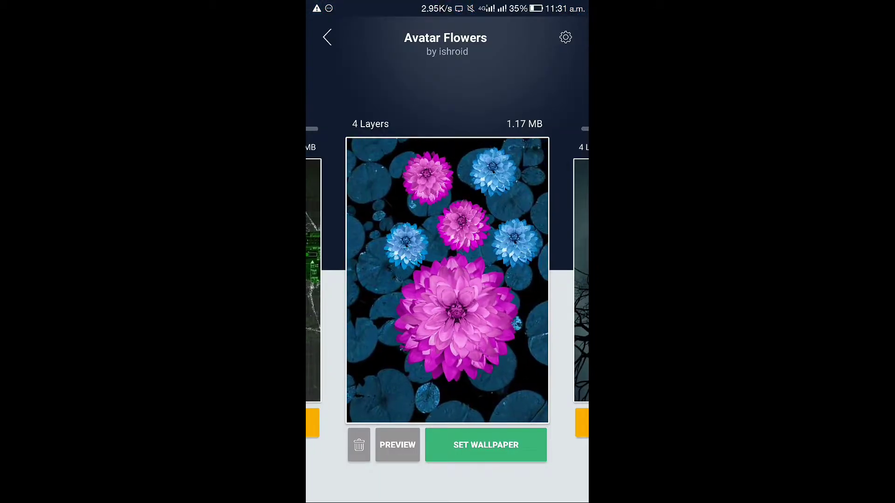
pyautogui.press('Escape')
pyautogui.scroll(-1, 450, 280)
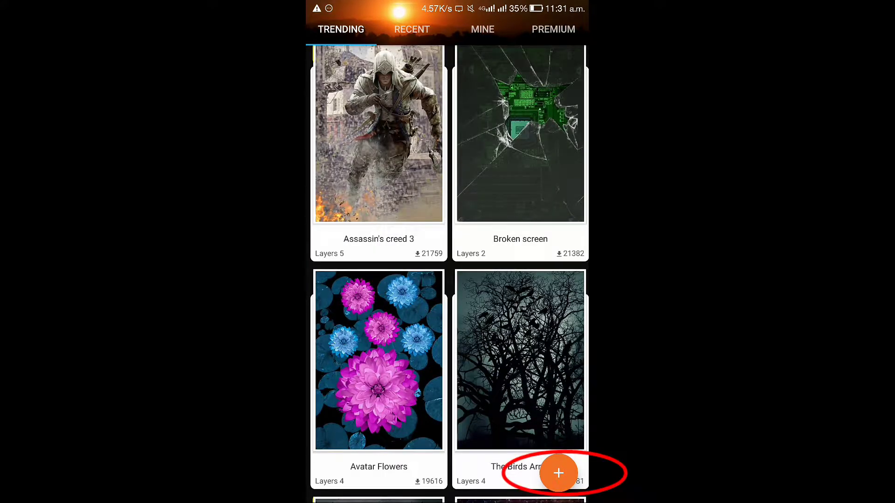
pyautogui.click(559, 473)
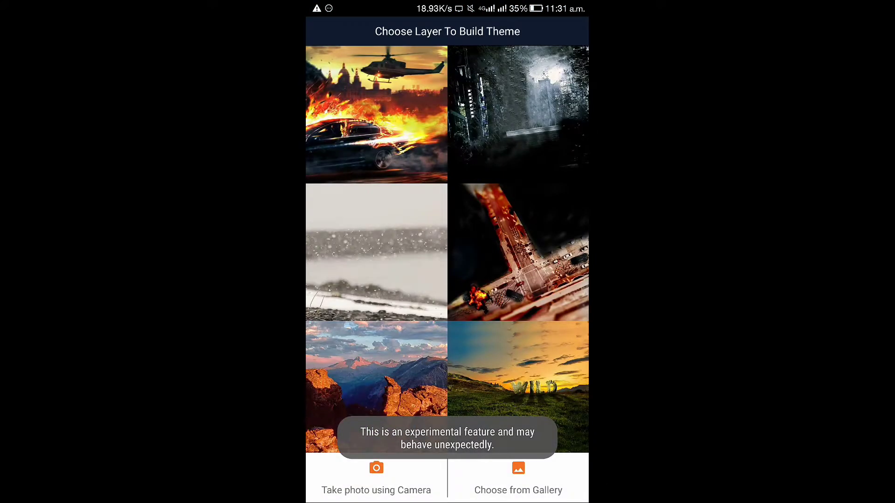
pyautogui.scroll(-2, 448, 250)
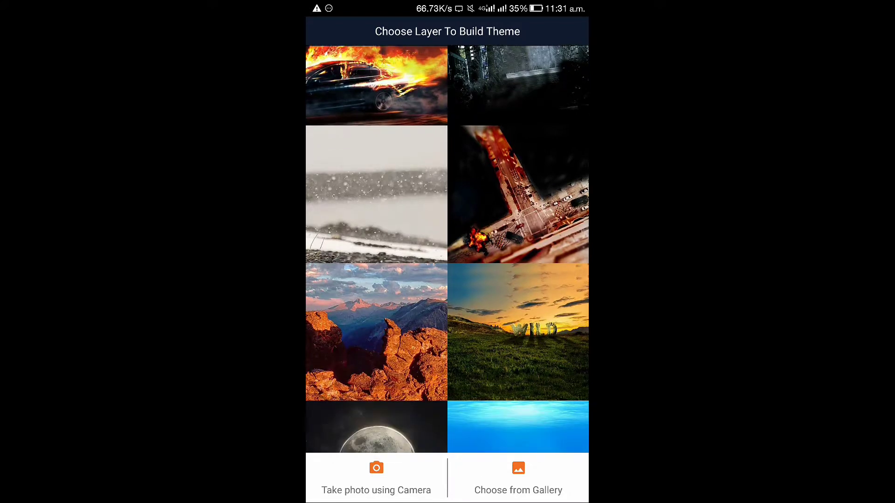
pyautogui.scroll(-1, 447, 249)
pyautogui.scroll(-2, 447, 249)
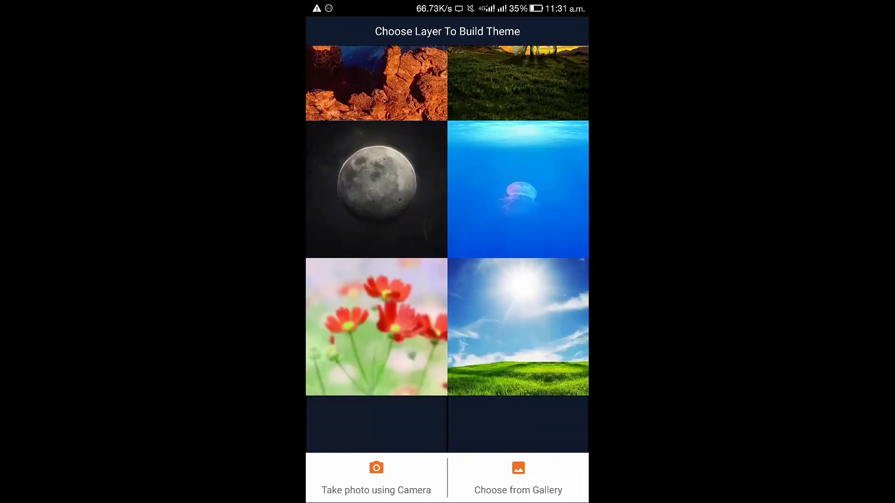
pyautogui.scroll(-2, 447, 249)
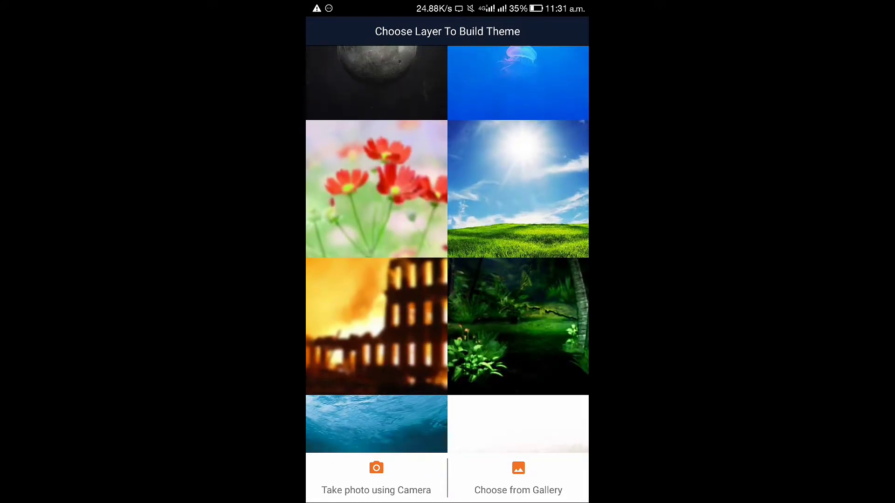
pyautogui.scroll(-2, 447, 249)
pyautogui.scroll(-1, 447, 249)
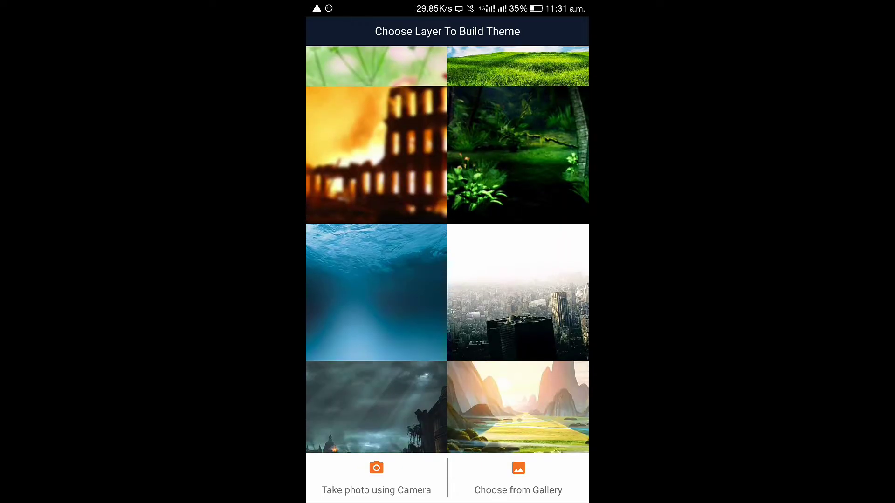
pyautogui.scroll(-1, 446, 250)
pyautogui.scroll(-1, 448, 249)
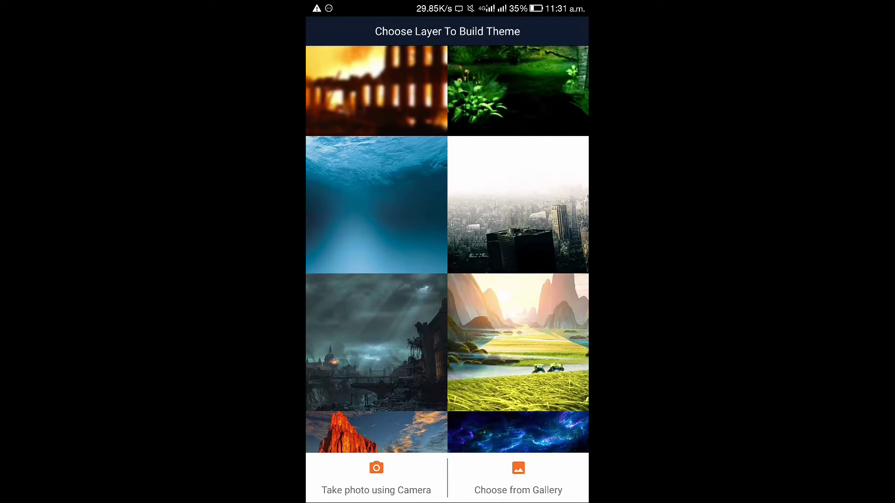
# Step: Choose the stormy ruined city image as the custom theme's background layer
pyautogui.click(376, 325)
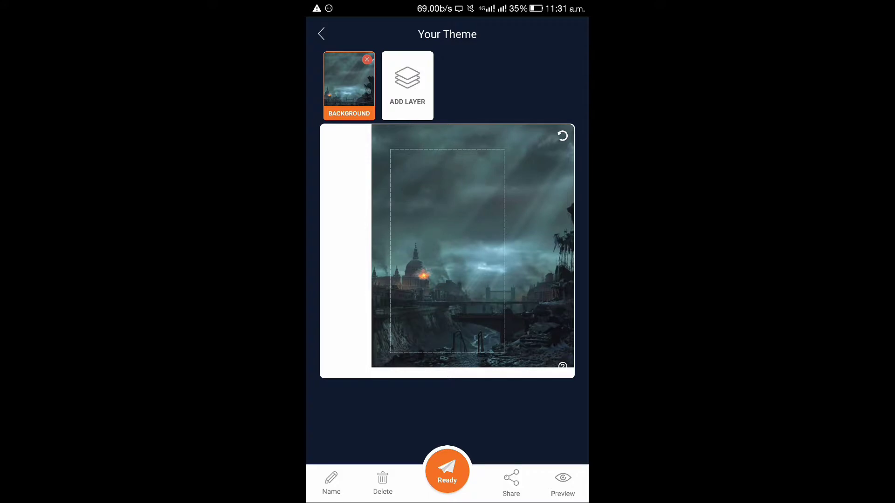
# Step: Add the Transformers robot image as Layer 1 over the city background
pyautogui.click(407, 86)
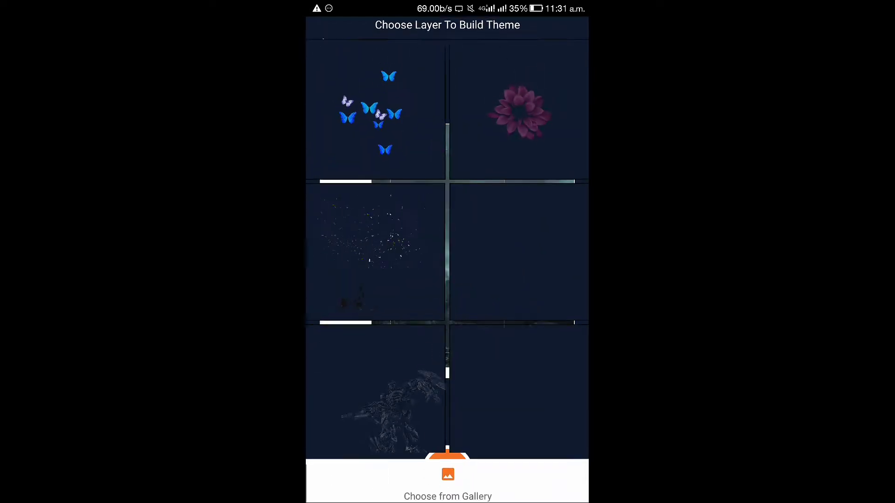
pyautogui.scroll(-1, 448, 249)
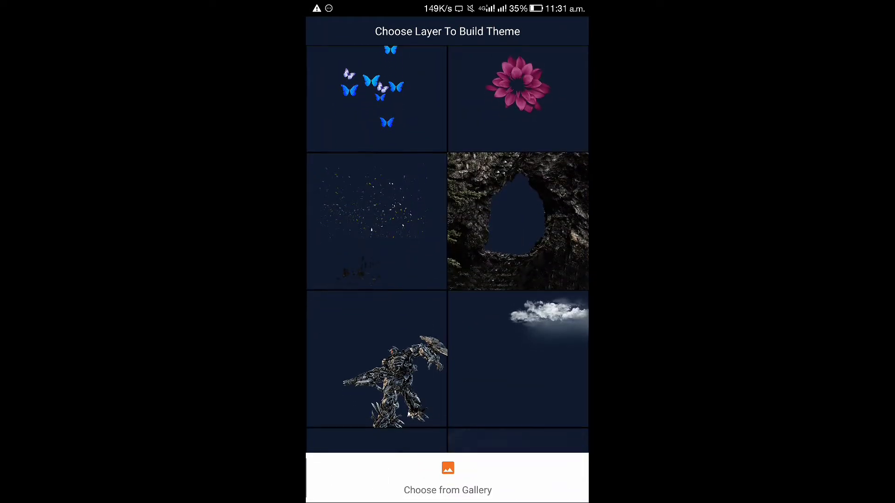
pyautogui.scroll(-4, 447, 249)
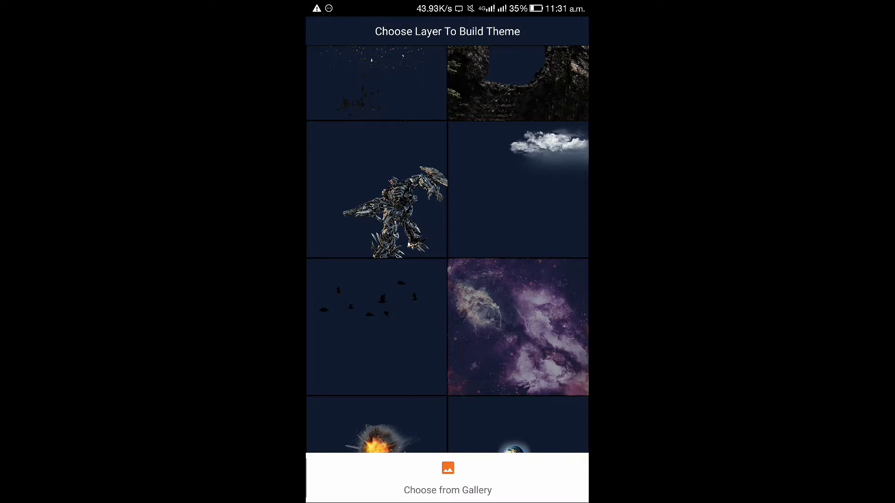
pyautogui.click(394, 210)
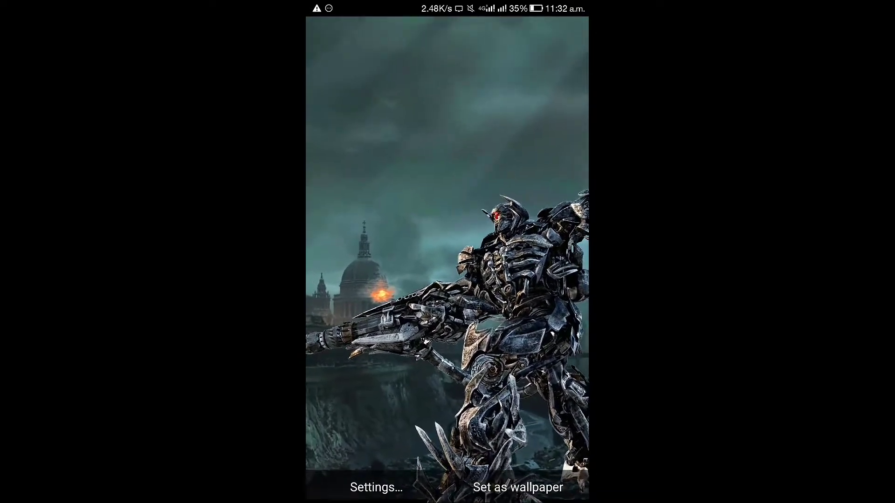
# Step: Apply the robot-over-ruined-city theme as the home screen wallpaper
pyautogui.click(518, 488)
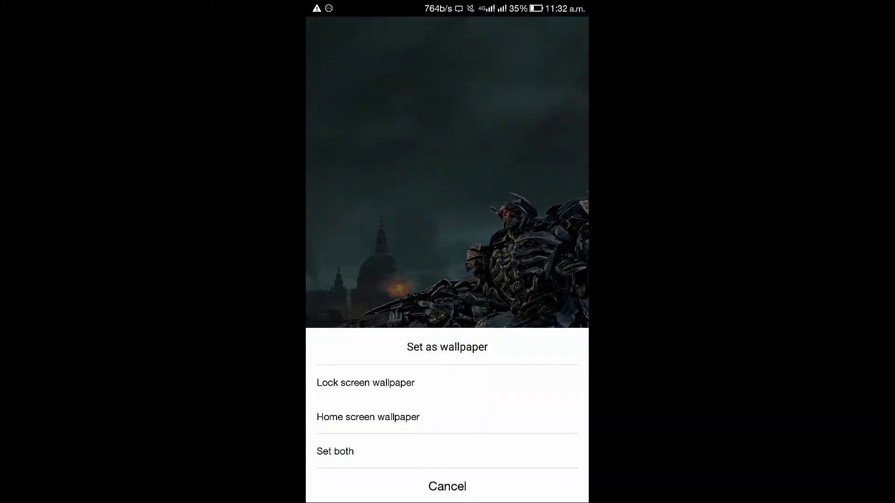
pyautogui.click(367, 417)
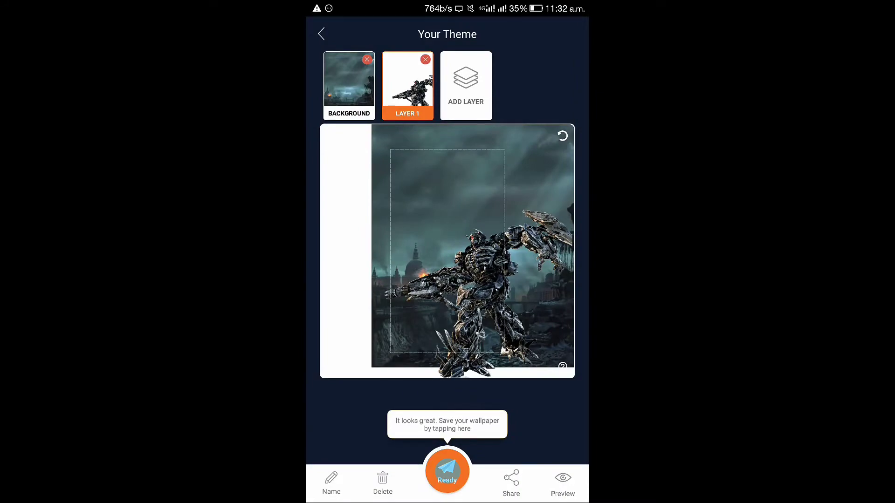